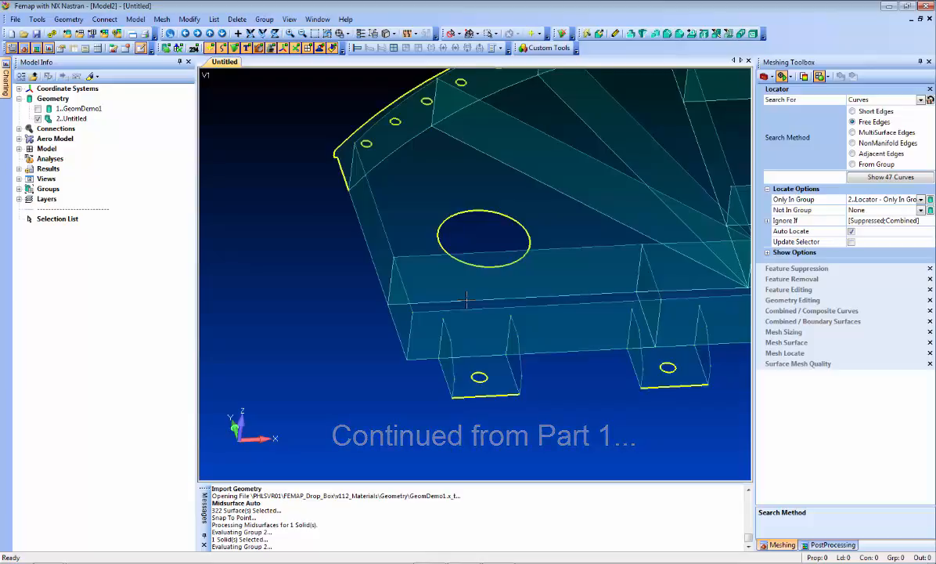
- Clear the free-edge highlighting and turn the model to a top-oblique view
{"action": "key", "text": "ctrl+g"}
{"action": "mouse_move", "coordinate": [257, 325]}
{"action": "middle_mouse_down"}
{"action": "mouse_move", "coordinate": [420, 293]}
{"action": "mouse_move", "coordinate": [552, 348]}
{"action": "mouse_move", "coordinate": [447, 364]}
{"action": "mouse_move", "coordinate": [549, 356]}
{"action": "middle_mouse_up"}
{"action": "middle_click_drag", "start_coordinate": [550, 356], "coordinate": [479, 370]}
{"action": "scroll", "coordinate": [479, 370], "scroll_direction": "up", "scroll_amount": 3}
- Center the ribbed panel in view and display the original GeomDemo1 solid over it
{"action": "middle_click_drag", "start_coordinate": [302, 315], "coordinate": [636, 224], "text": "ctrl"}
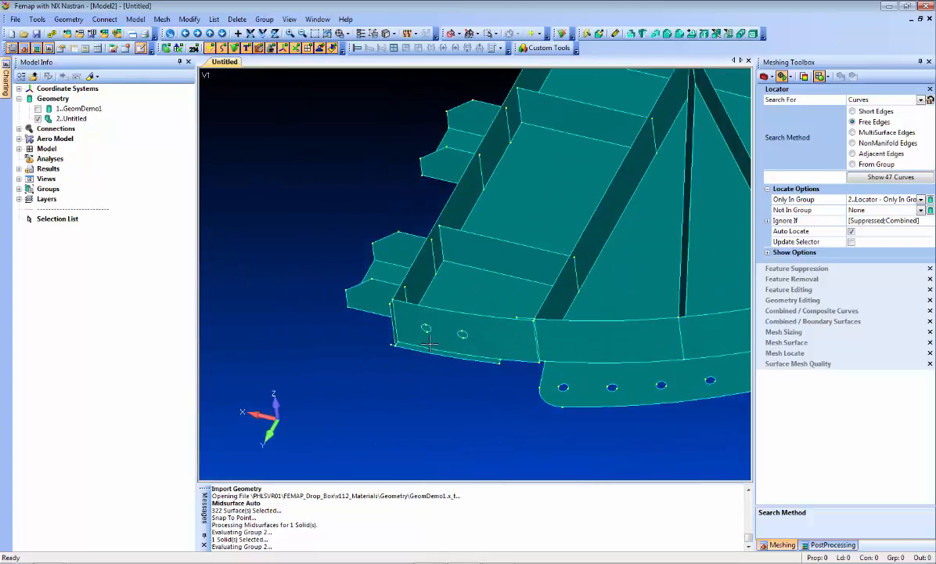
{"action": "middle_click_drag", "start_coordinate": [454, 283], "coordinate": [460, 262], "text": "ctrl"}
{"action": "scroll", "coordinate": [459, 326], "scroll_direction": "up", "scroll_amount": 5}
{"action": "scroll", "coordinate": [459, 325], "scroll_direction": "up", "scroll_amount": 3}
{"action": "middle_click_drag", "start_coordinate": [463, 379], "coordinate": [447, 336], "text": "ctrl"}
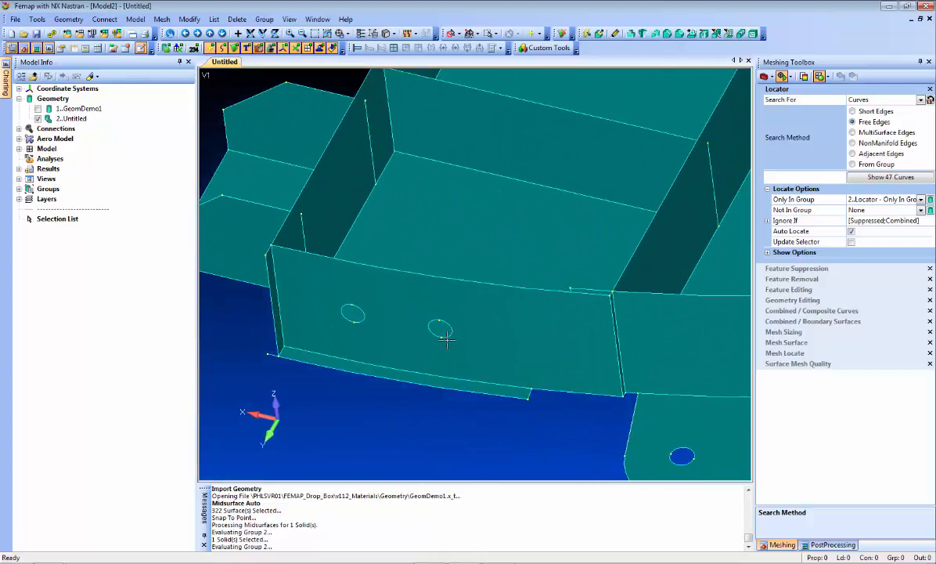
{"action": "left_click", "coordinate": [37, 109]}
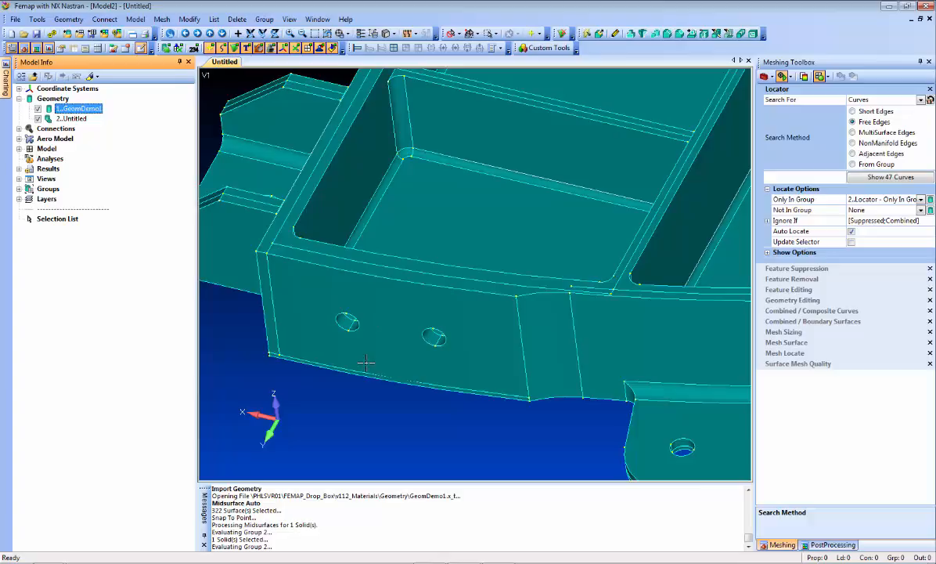
- Hide GeomDemo1, delete the lower flange and narrow side sliver surfaces, and zoom to the gap
{"action": "left_click", "coordinate": [37, 108]}
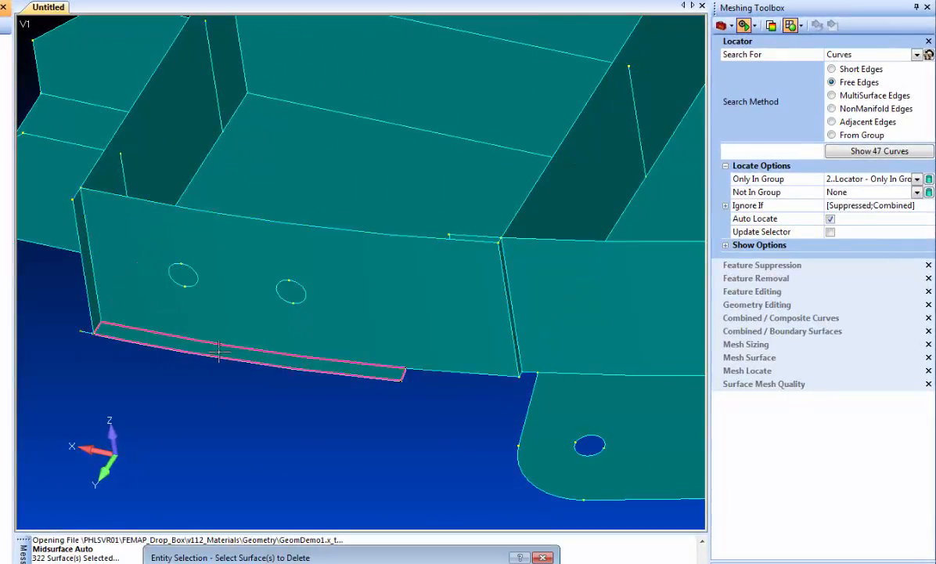
{"action": "left_click", "coordinate": [221, 351]}
{"action": "left_click", "coordinate": [93, 283]}
{"action": "key", "text": "Return"}
{"action": "left_click", "coordinate": [407, 305]}
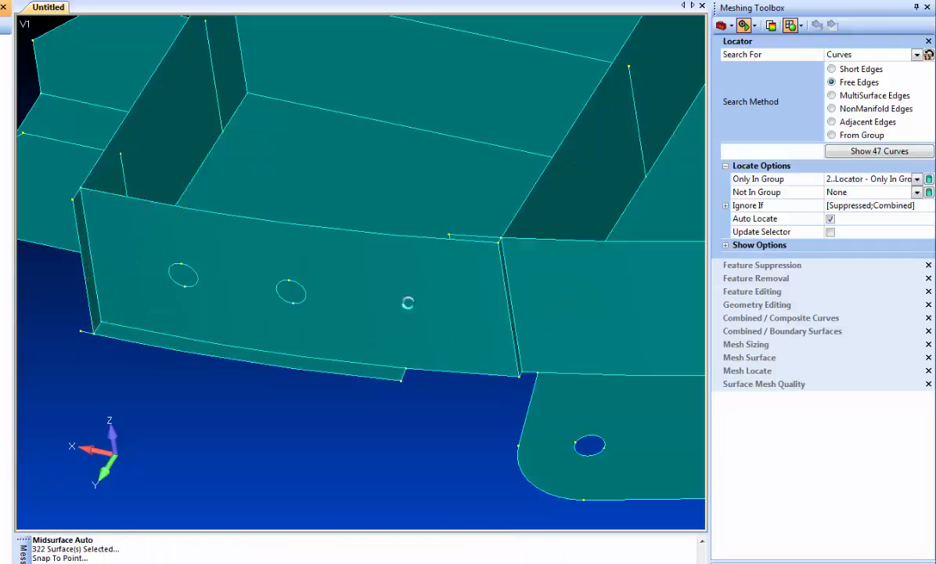
{"action": "middle_click_drag", "start_coordinate": [386, 370], "coordinate": [322, 354]}
{"action": "scroll", "coordinate": [386, 371], "scroll_direction": "up", "scroll_amount": 2}
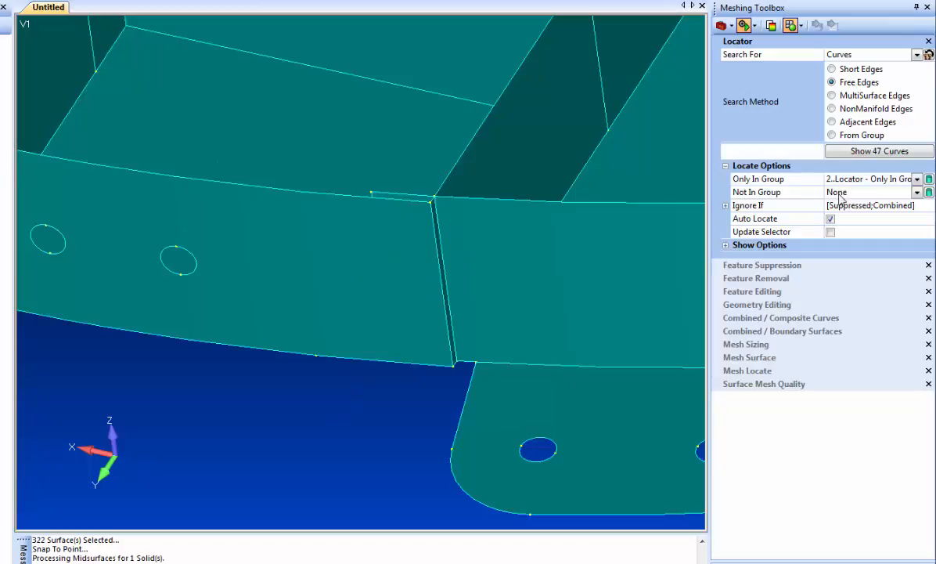
- Split panel surface 333 with Project Curve using the adjacent curve, then redisplay GeomDemo1
{"action": "left_click", "coordinate": [762, 304]}
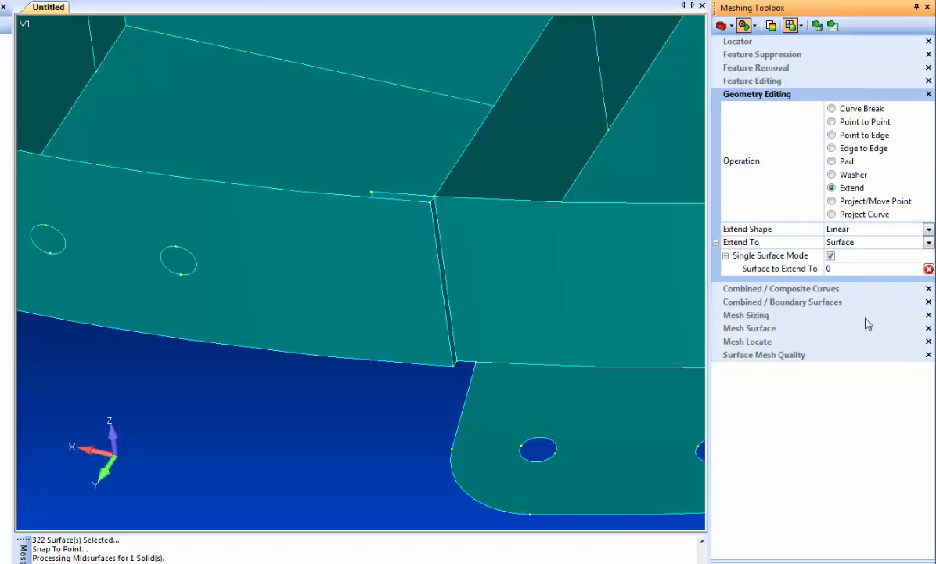
{"action": "left_click", "coordinate": [844, 213]}
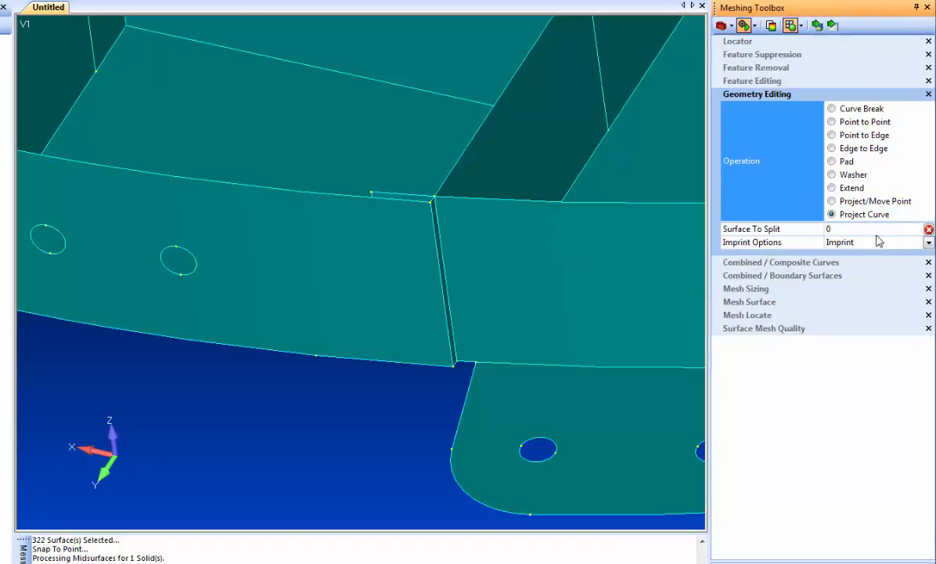
{"action": "left_click", "coordinate": [817, 25]}
{"action": "left_click", "coordinate": [341, 274]}
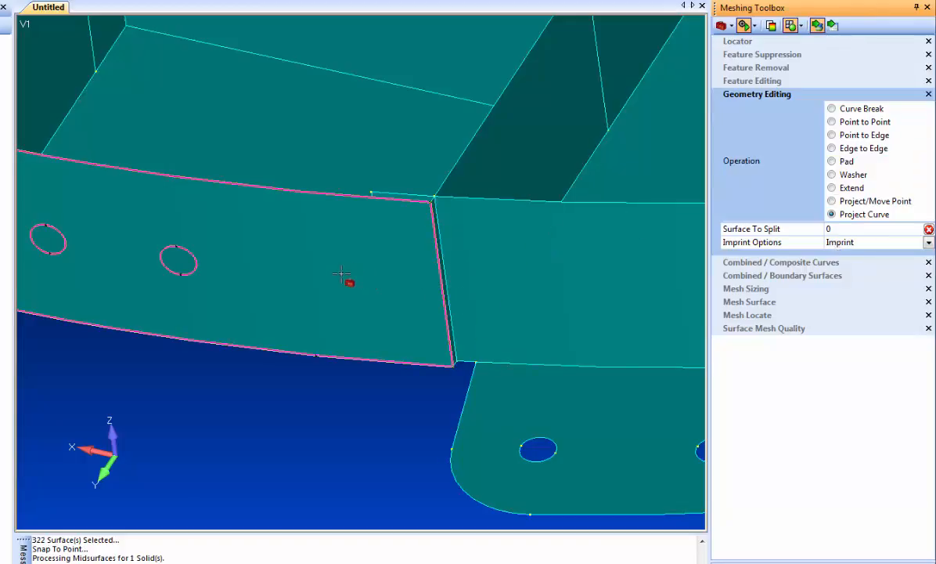
{"action": "left_click", "coordinate": [377, 253]}
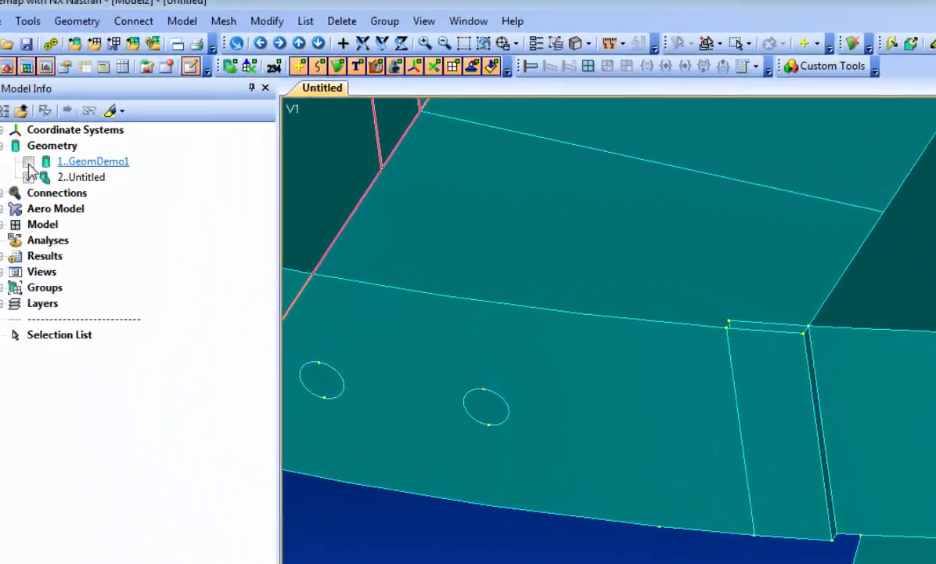
{"action": "left_click", "coordinate": [28, 163]}
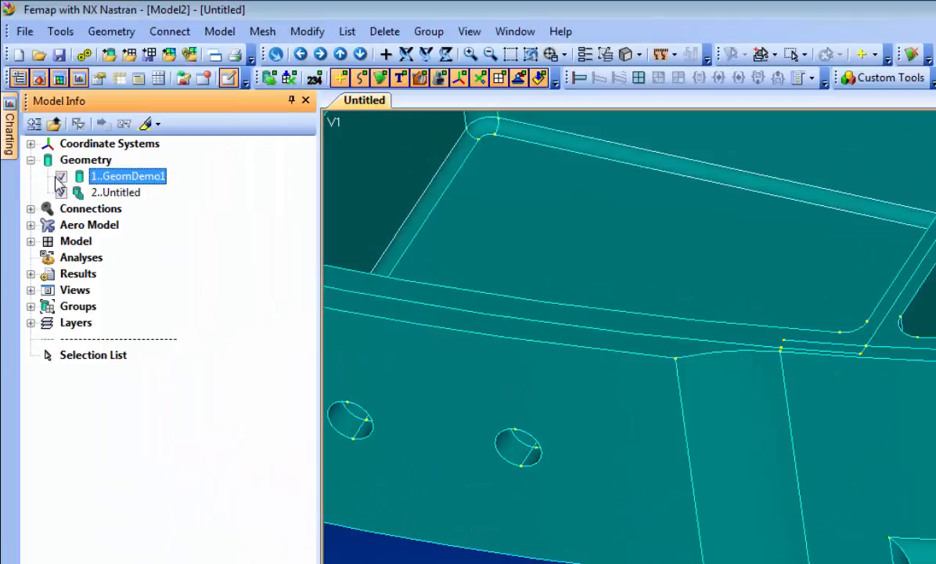
- Apply Hide Surfaces to GeomDemo1 so only its wireframe outline remains visible
{"action": "right_click", "coordinate": [58, 178]}
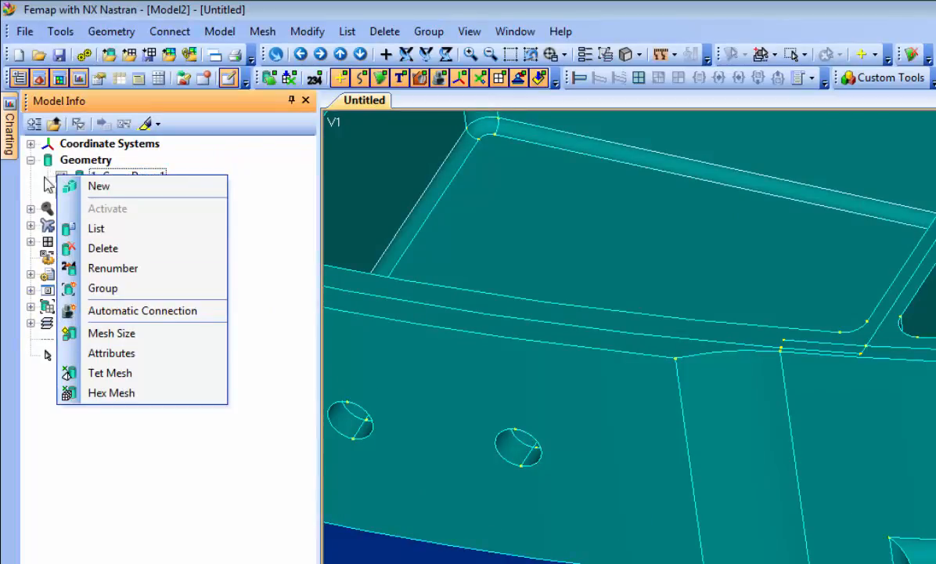
{"action": "left_click", "coordinate": [244, 181]}
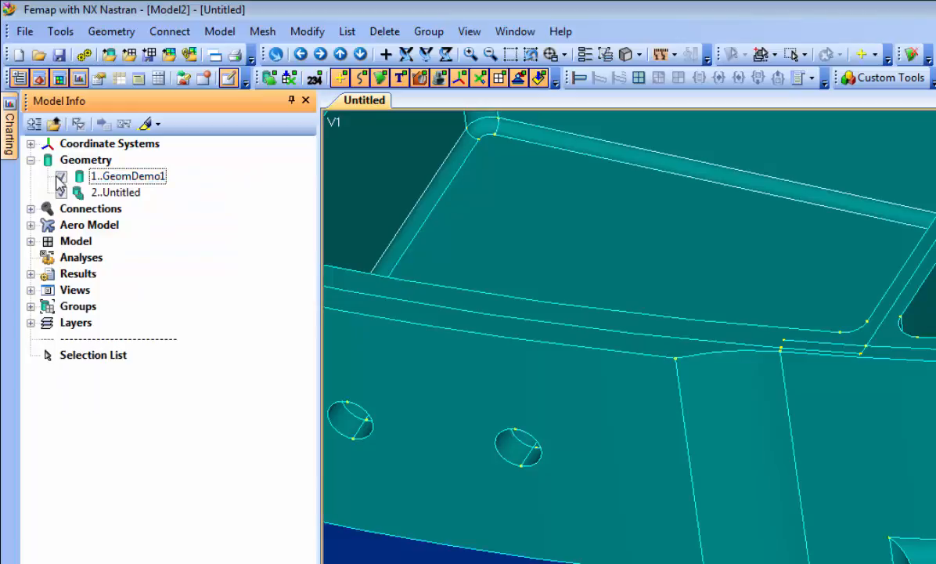
{"action": "right_click", "coordinate": [59, 177]}
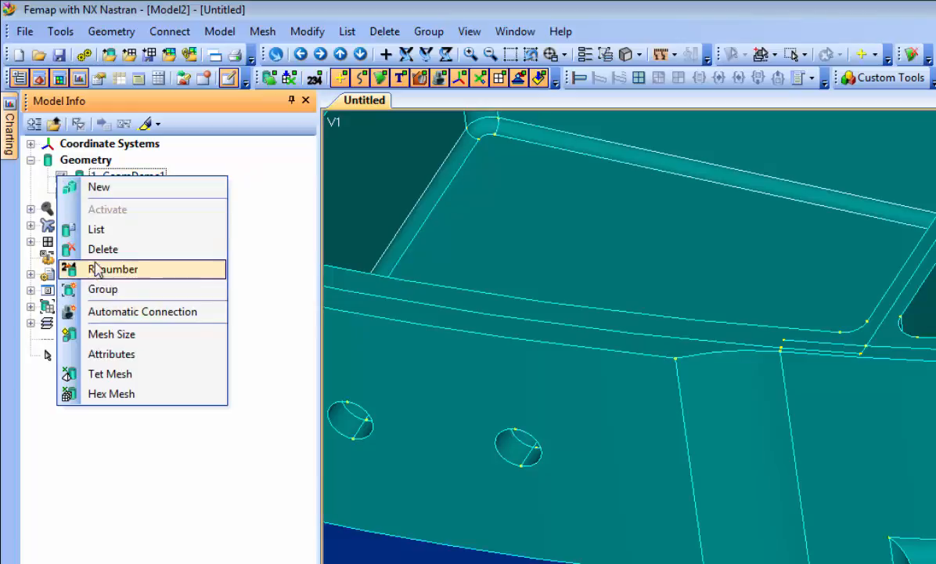
{"action": "left_click", "coordinate": [195, 163]}
{"action": "right_click", "coordinate": [123, 176]}
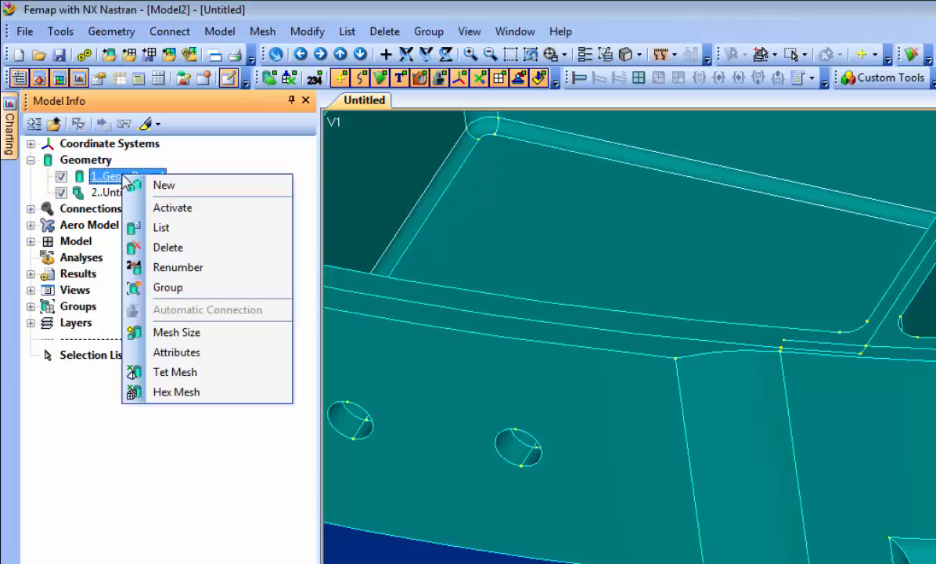
{"action": "right_click", "coordinate": [60, 177]}
{"action": "left_click", "coordinate": [115, 330]}
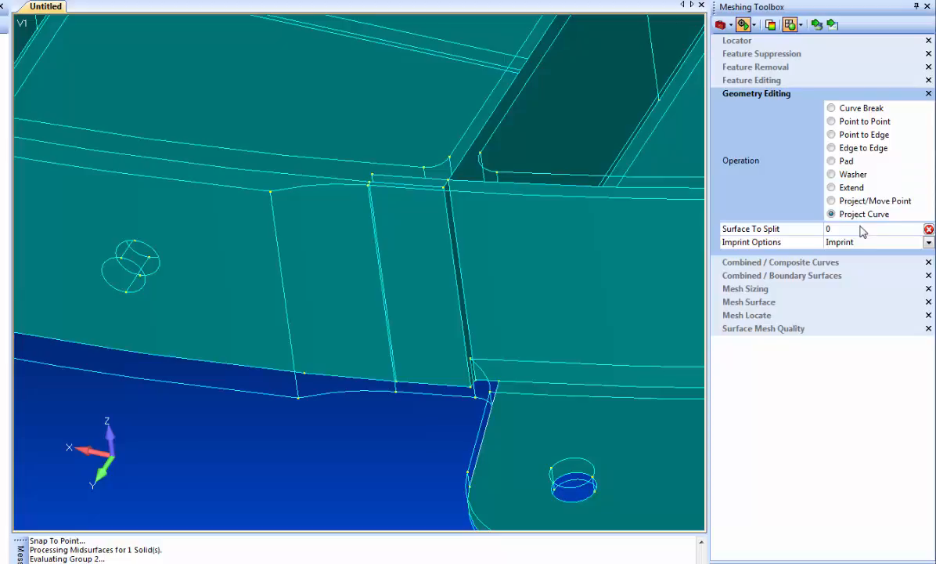
- Split another panel surface by projecting an edge curve onto it
{"action": "left_click", "coordinate": [817, 24]}
{"action": "left_click", "coordinate": [247, 217]}
{"action": "left_click", "coordinate": [283, 269]}
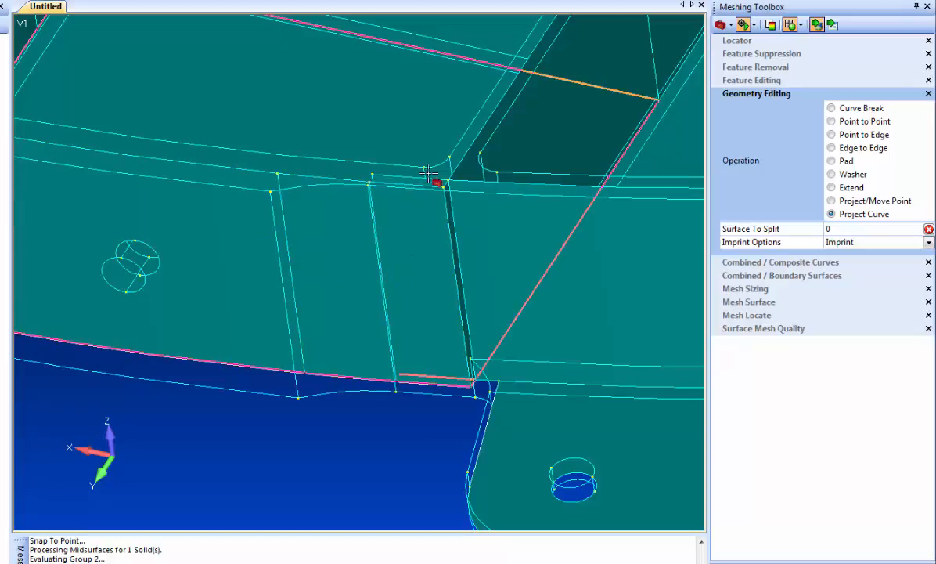
- Delete the two rib-junction slivers with 'Don't confirm delete again', then zoom into the junction gap
{"action": "mouse_move", "coordinate": [305, 399]}
{"action": "middle_mouse_down"}
{"action": "mouse_move", "coordinate": [291, 380]}
{"action": "mouse_move", "coordinate": [287, 387]}
{"action": "mouse_move", "coordinate": [299, 390]}
{"action": "middle_mouse_up"}
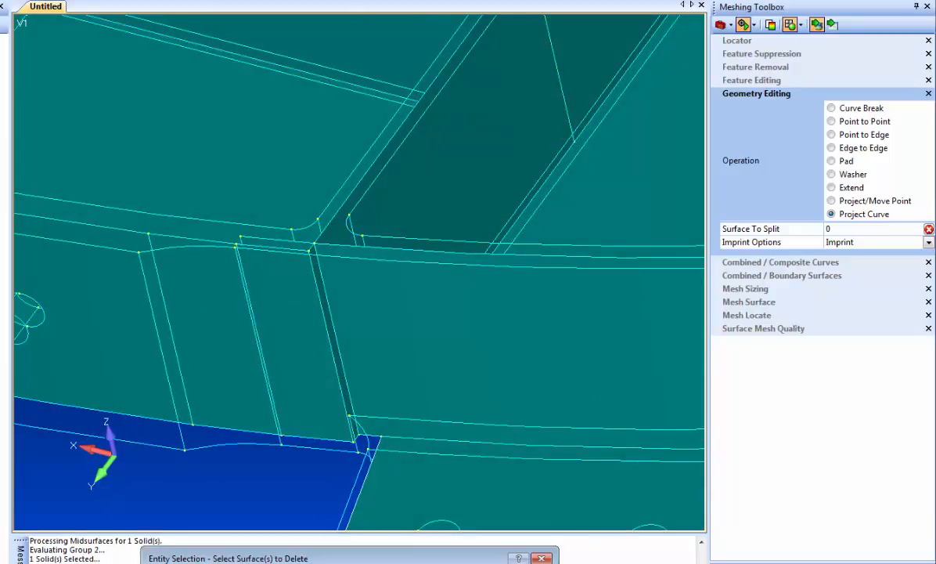
{"action": "left_click", "coordinate": [314, 335]}
{"action": "left_click", "coordinate": [307, 310]}
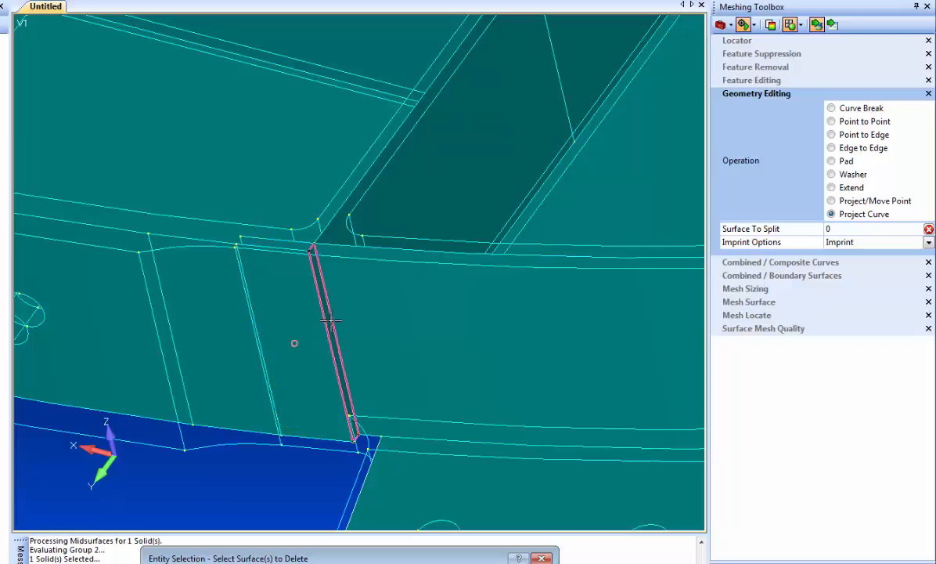
{"action": "key", "text": "Return"}
{"action": "left_click", "coordinate": [278, 327]}
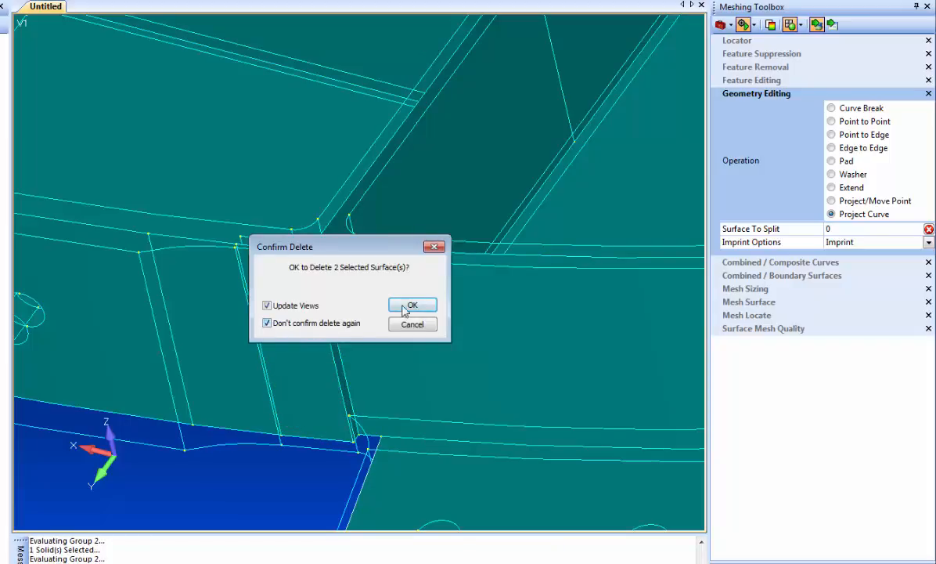
{"action": "left_click", "coordinate": [411, 305]}
{"action": "middle_click_drag", "start_coordinate": [230, 350], "coordinate": [346, 304]}
{"action": "scroll", "coordinate": [228, 363], "scroll_direction": "up", "scroll_amount": 2}
{"action": "scroll", "coordinate": [345, 322], "scroll_direction": "up", "scroll_amount": 2}
{"action": "middle_click_drag", "start_coordinate": [343, 376], "coordinate": [320, 318], "text": "ctrl"}
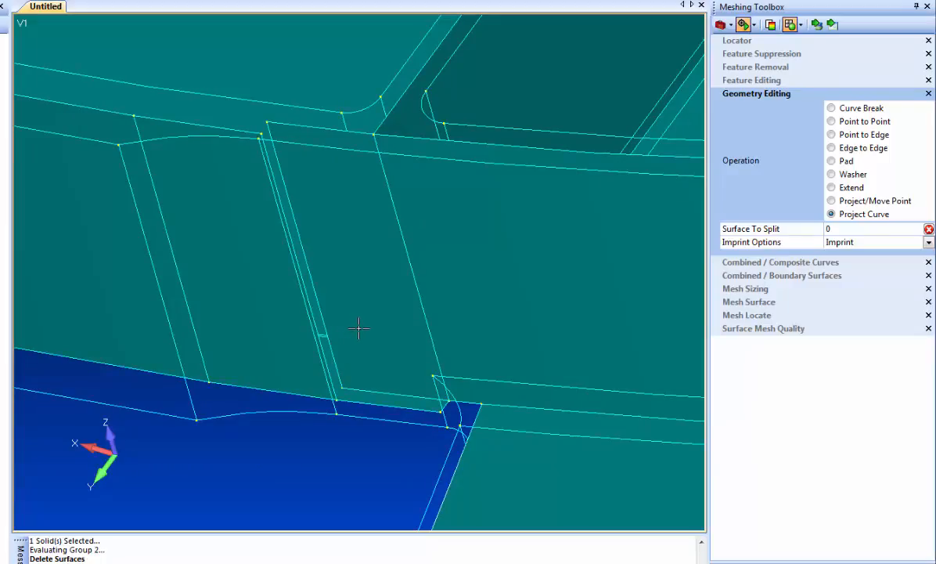
- Use Project/Move Point to move two rib corner vertices onto their targets, including the lower plate edge
{"action": "left_click", "coordinate": [839, 200]}
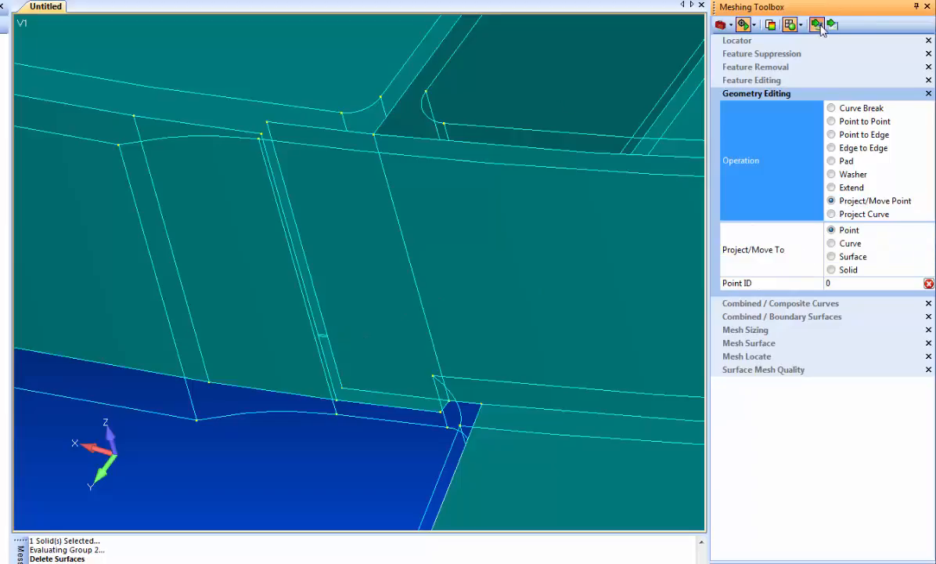
{"action": "left_click", "coordinate": [267, 123]}
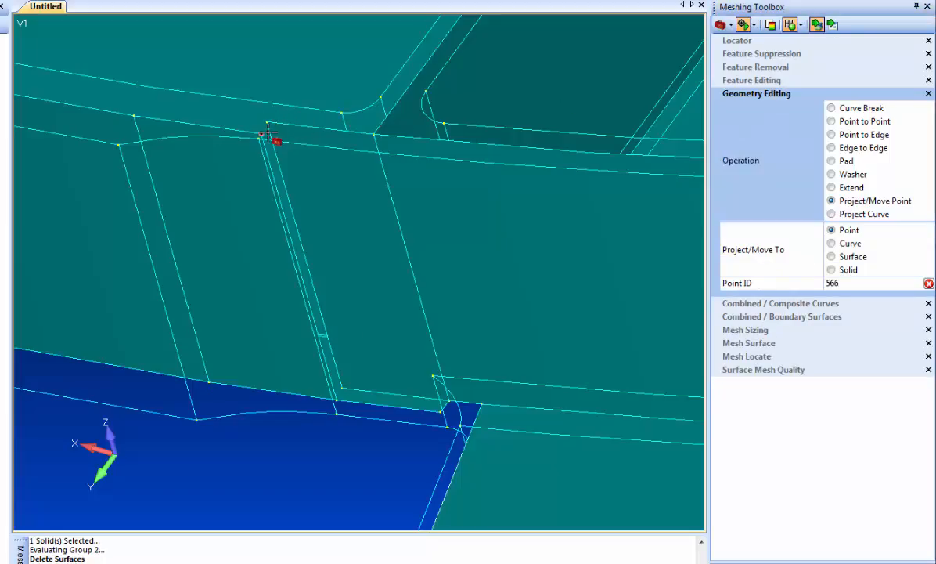
{"action": "left_click", "coordinate": [266, 133]}
{"action": "left_click", "coordinate": [338, 399]}
{"action": "left_click", "coordinate": [337, 412]}
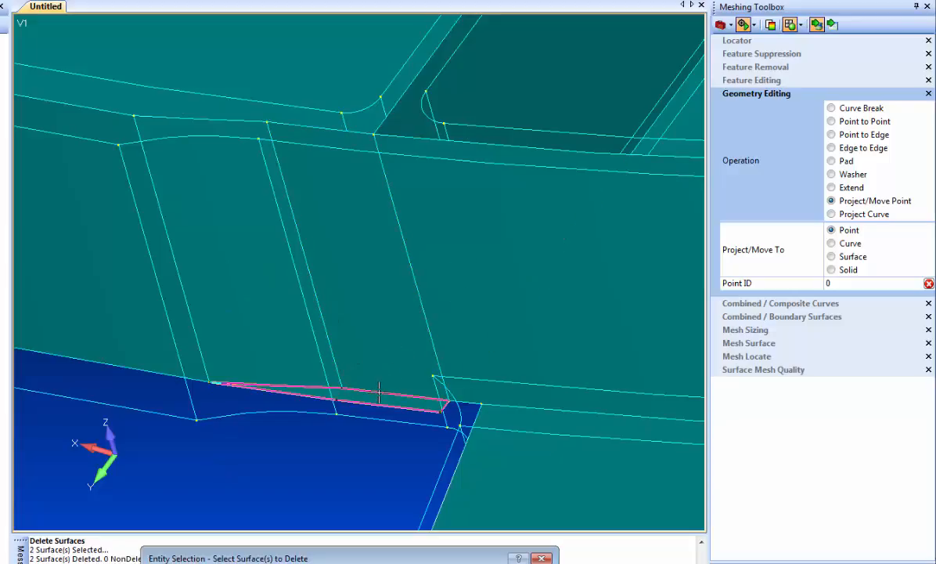
- Delete the thin sliver surface left along the lower plate edge
{"action": "left_click", "coordinate": [378, 392]}
{"action": "key", "text": "Return"}
{"action": "scroll", "coordinate": [332, 396], "scroll_direction": "down", "scroll_amount": 8}
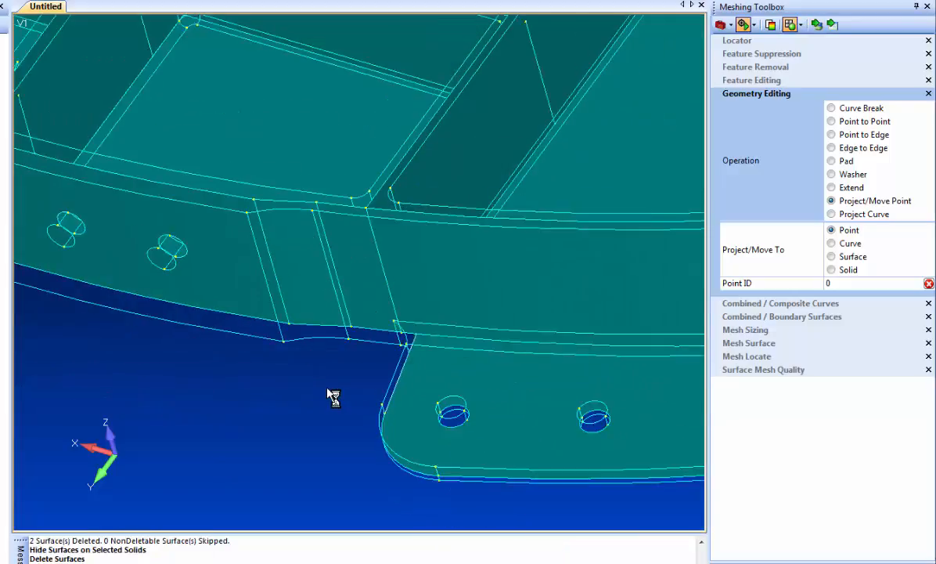
- Orbit, pan and zoom the model to the flange corner with the next small gap
{"action": "middle_click_drag", "start_coordinate": [279, 236], "coordinate": [301, 168]}
{"action": "scroll", "coordinate": [322, 165], "scroll_direction": "up", "scroll_amount": 8}
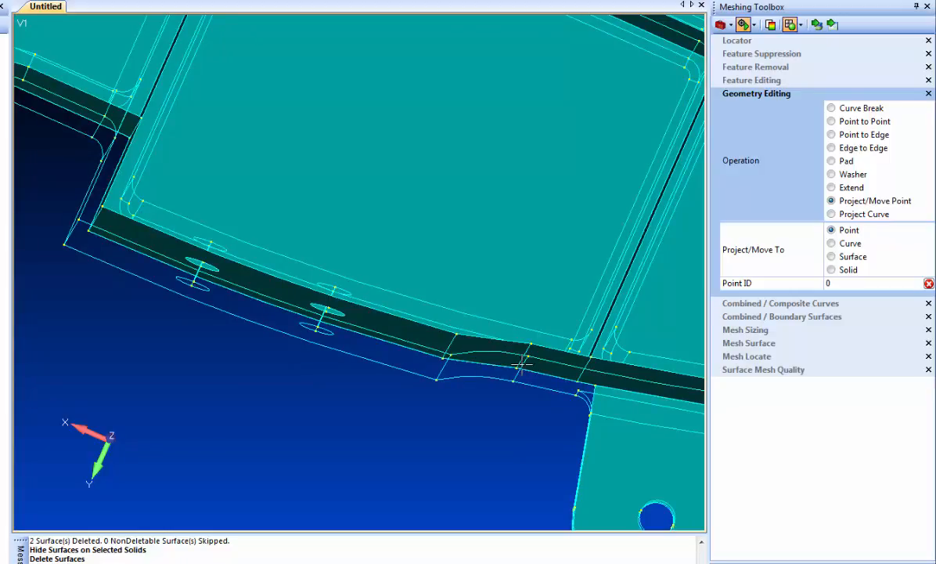
{"action": "scroll", "coordinate": [473, 383], "scroll_direction": "down", "scroll_amount": 9}
{"action": "middle_click_drag", "start_coordinate": [395, 387], "coordinate": [313, 338]}
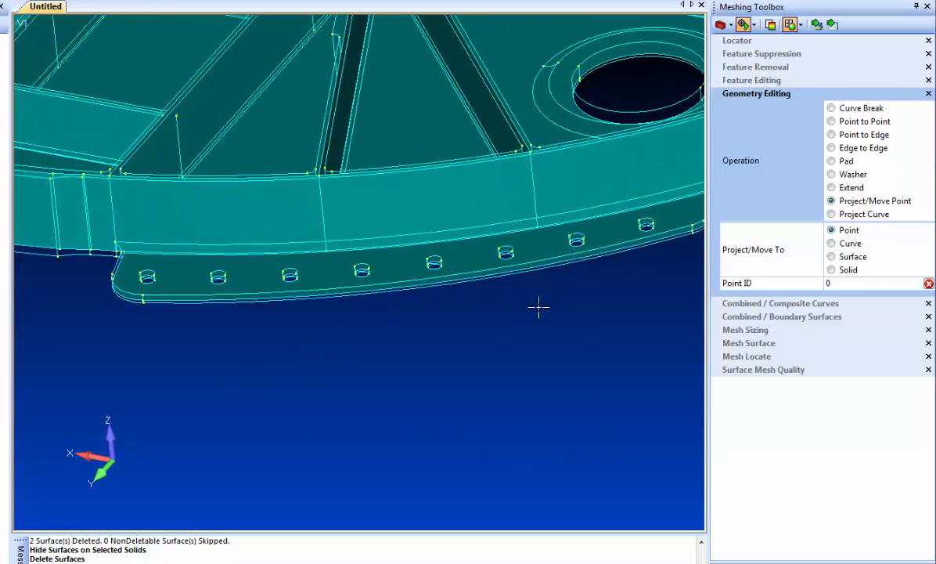
{"action": "middle_click_drag", "start_coordinate": [539, 306], "coordinate": [549, 394]}
{"action": "scroll", "coordinate": [507, 418], "scroll_direction": "down", "scroll_amount": 5}
{"action": "middle_click_drag", "start_coordinate": [478, 347], "coordinate": [431, 353]}
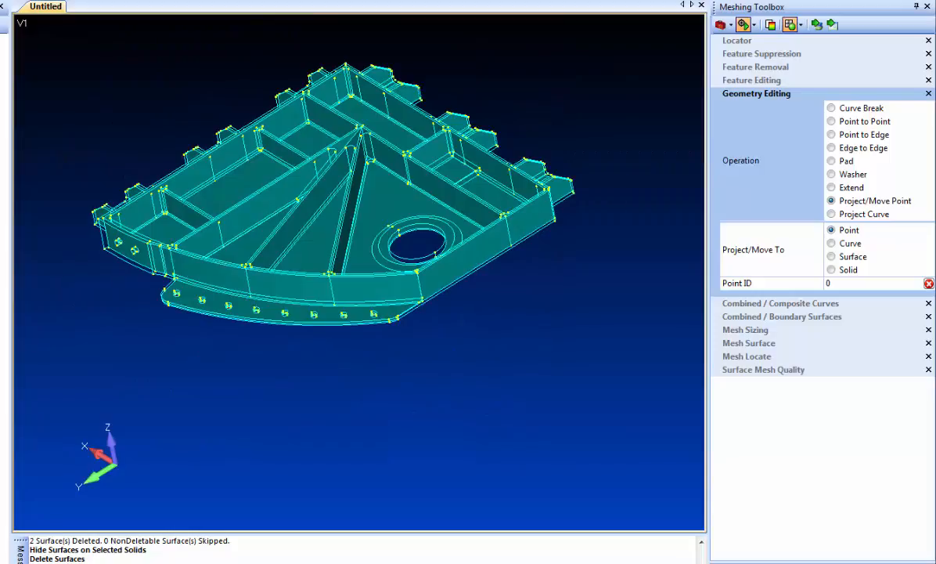
{"action": "scroll", "coordinate": [419, 335], "scroll_direction": "up", "scroll_amount": 5}
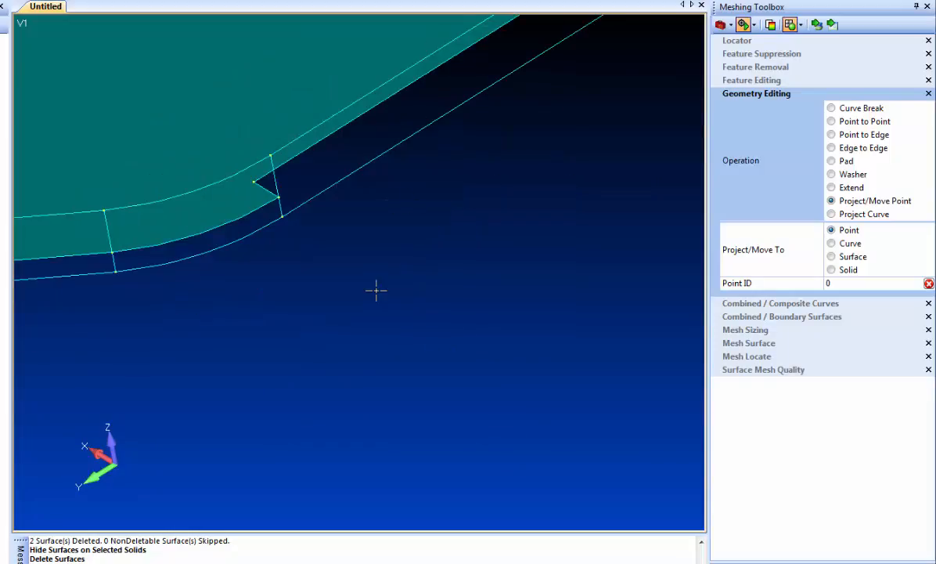
{"action": "scroll", "coordinate": [376, 290], "scroll_direction": "down", "scroll_amount": 3}
{"action": "middle_click_drag", "start_coordinate": [414, 241], "coordinate": [507, 252]}
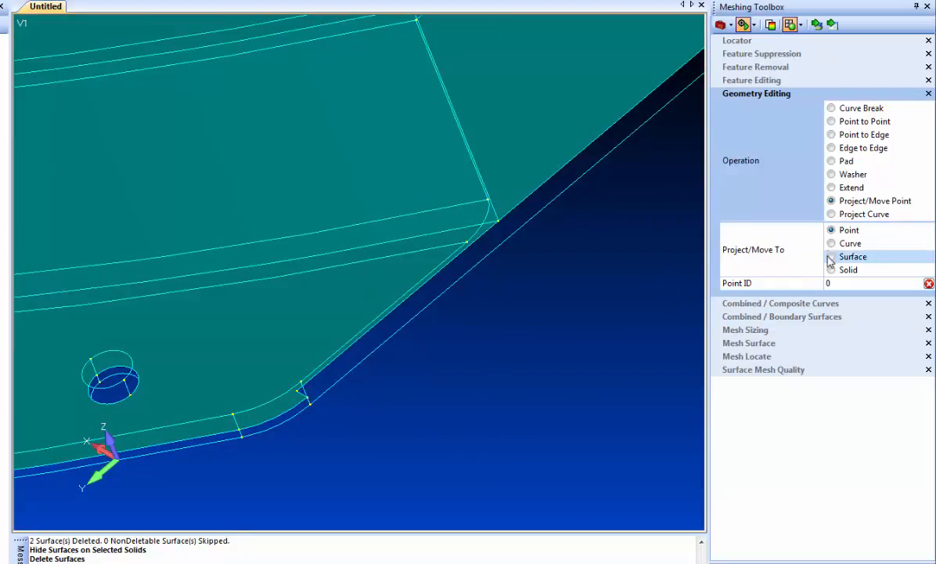
- Split fillet surface 356 with Project Curve using the 'Imprint, Extend, Clean' option
{"action": "left_click", "coordinate": [833, 214]}
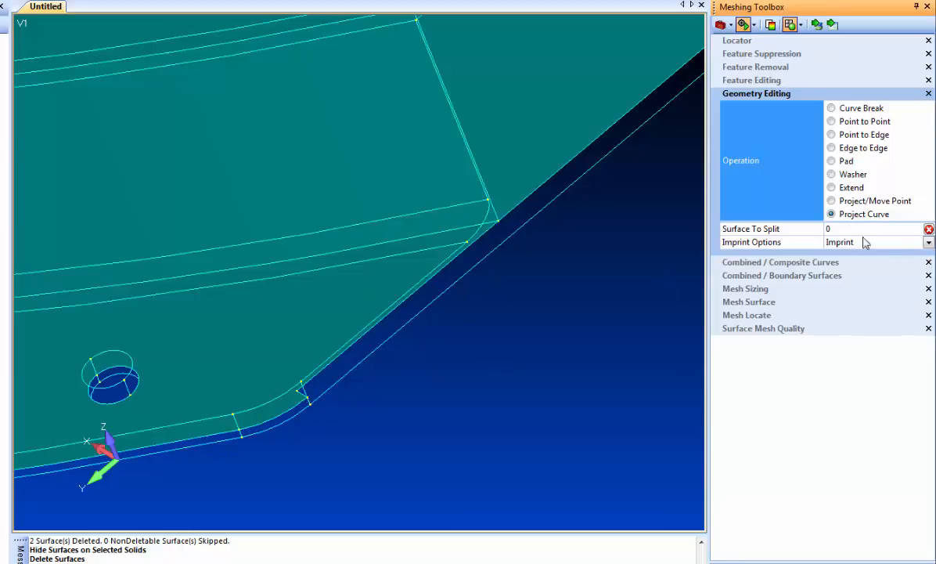
{"action": "left_click", "coordinate": [928, 243]}
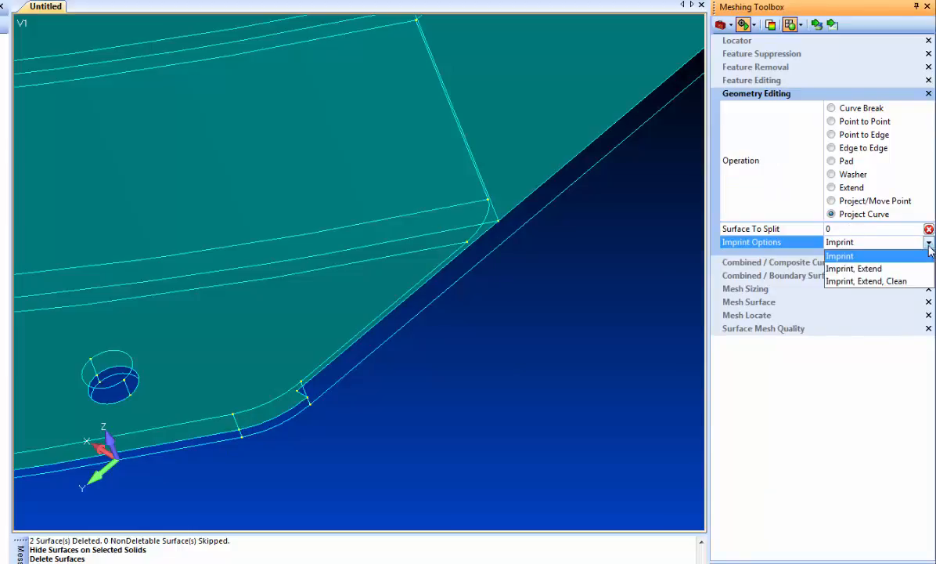
{"action": "left_click", "coordinate": [869, 281]}
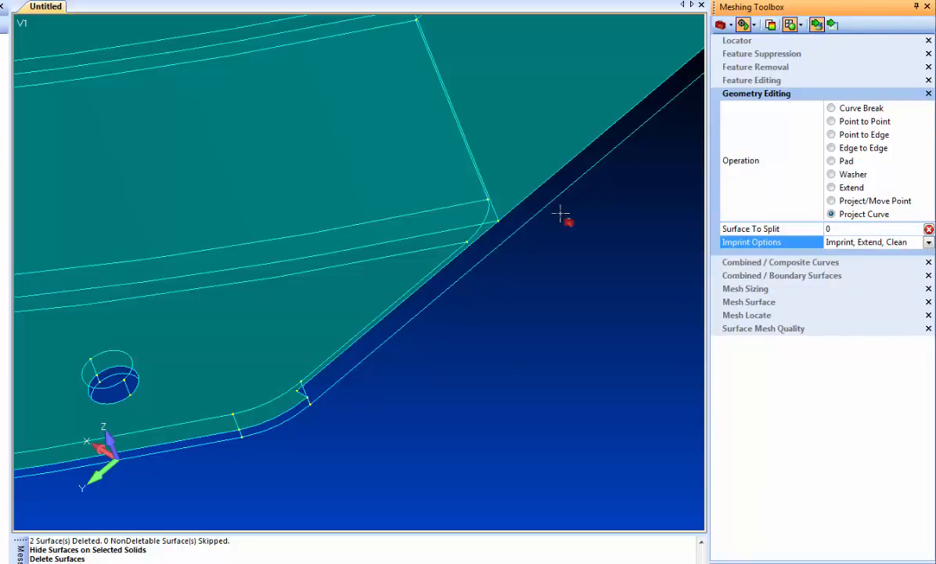
{"action": "left_click", "coordinate": [353, 325]}
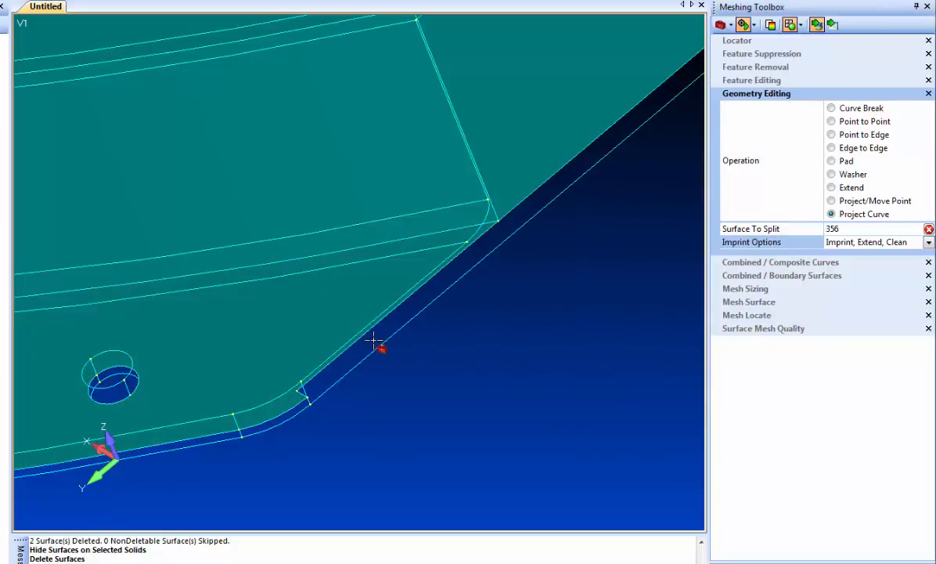
{"action": "left_click", "coordinate": [373, 337]}
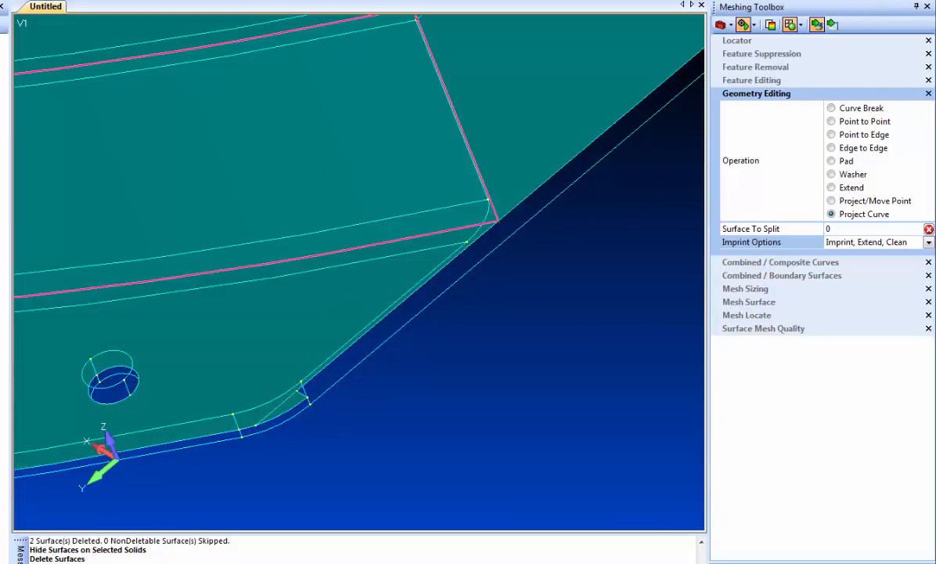
- Delete the small triangular sliver surface at the flange corner
{"action": "left_click", "coordinate": [299, 404]}
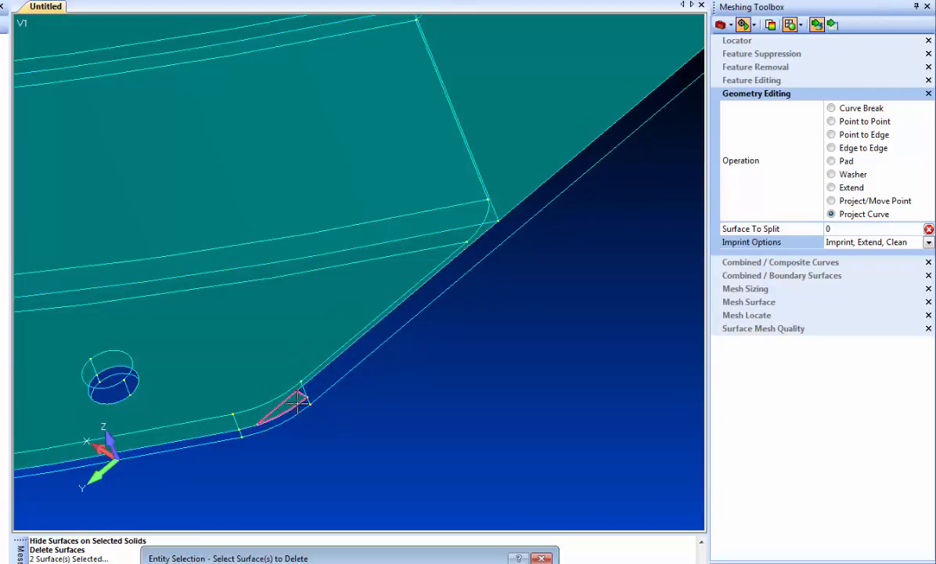
{"action": "key", "text": "Return"}
{"action": "scroll", "coordinate": [320, 410], "scroll_direction": "down", "scroll_amount": 4}
{"action": "scroll", "coordinate": [320, 410], "scroll_direction": "down", "scroll_amount": 5}
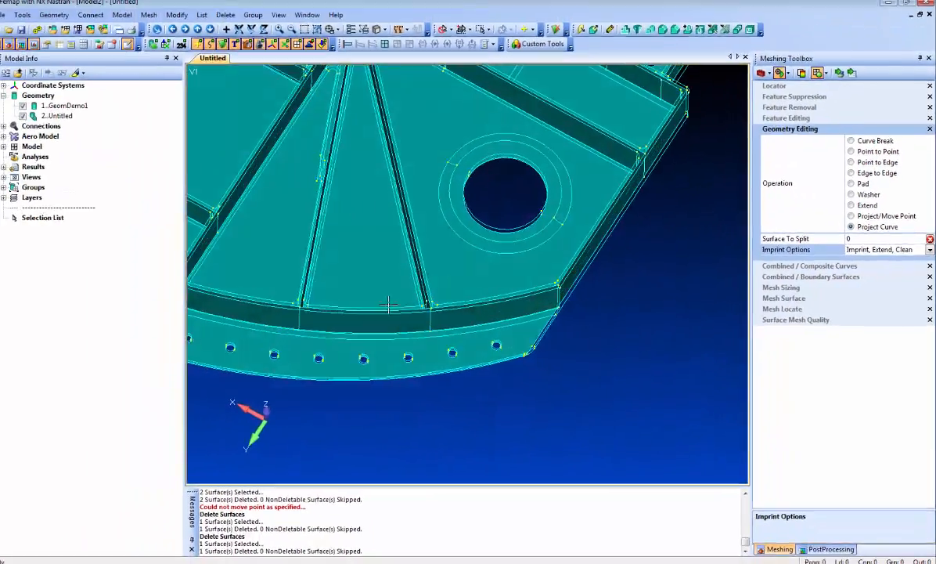
{"action": "middle_click_drag", "start_coordinate": [388, 304], "coordinate": [651, 352]}
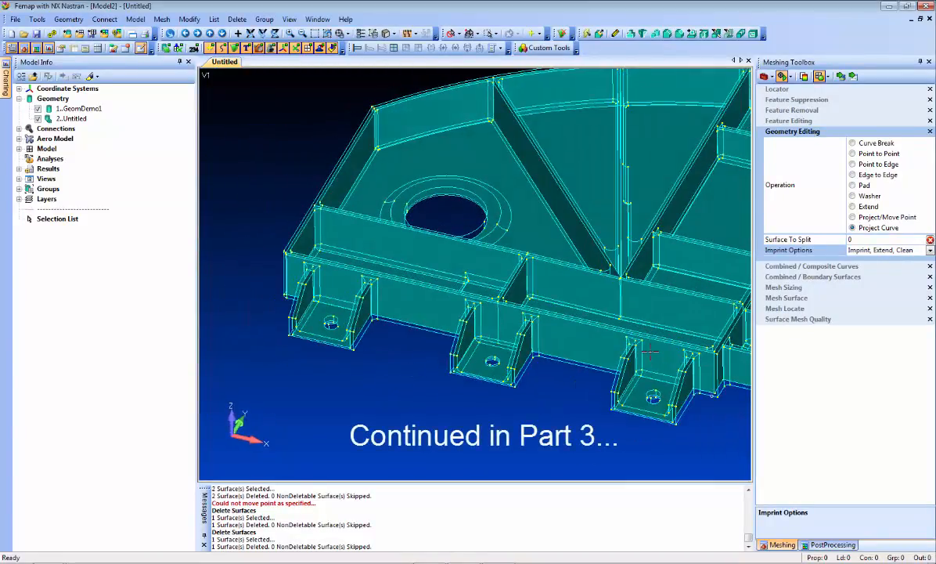